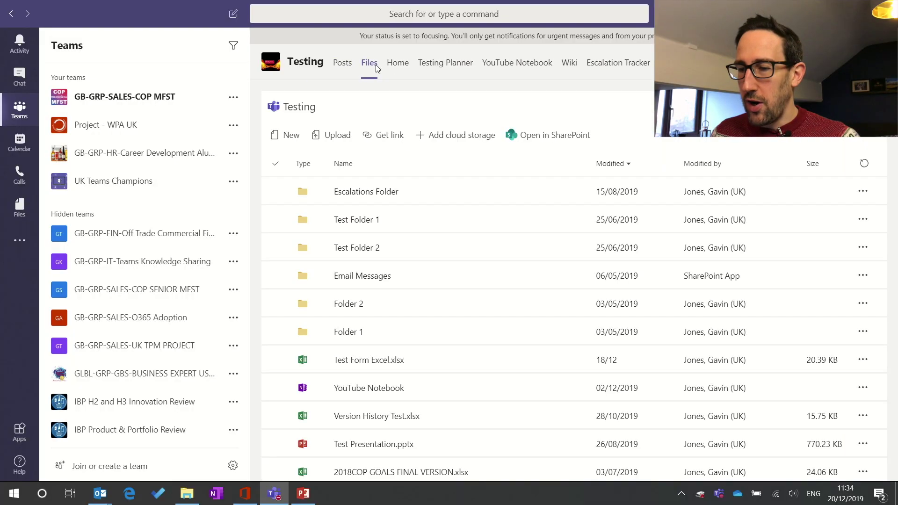
Open the workbook Test Form Excel.xlsx from the Testing channel's files.
click(369, 360)
scroll(369, 374, down, 2)
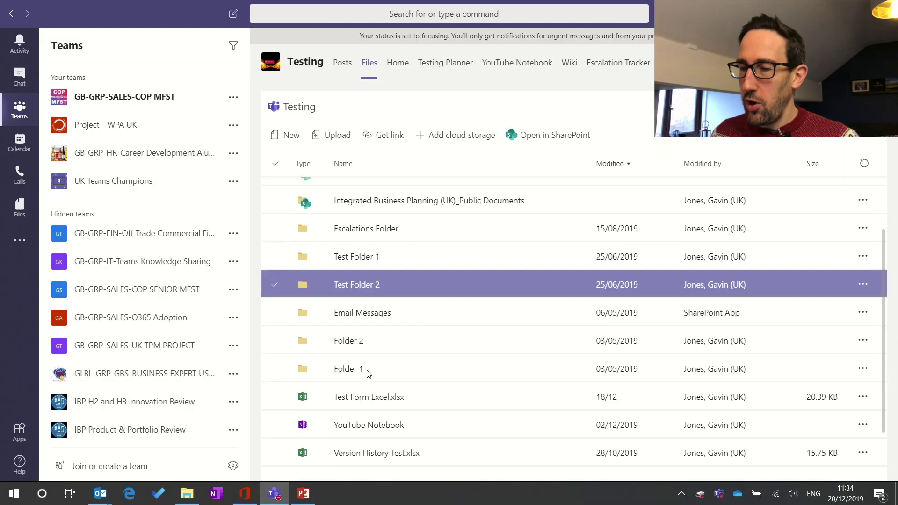
scroll(369, 373, down, 2)
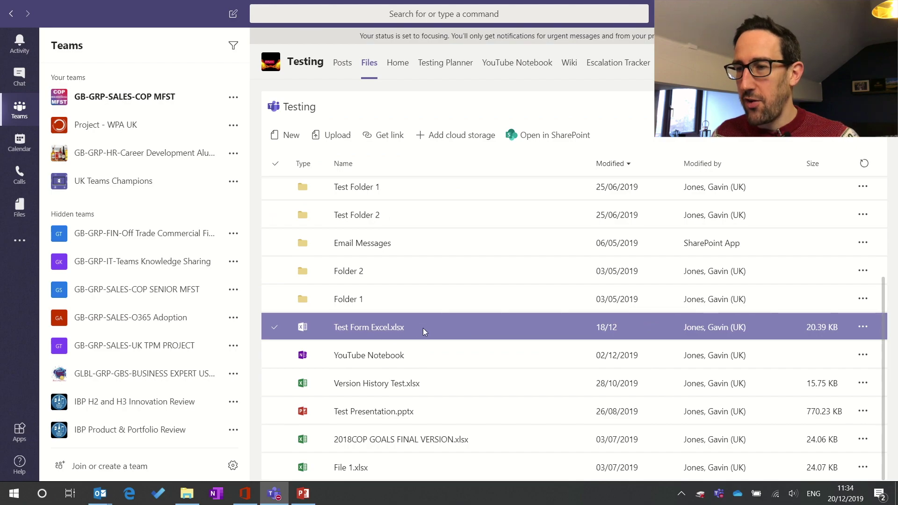
click(365, 330)
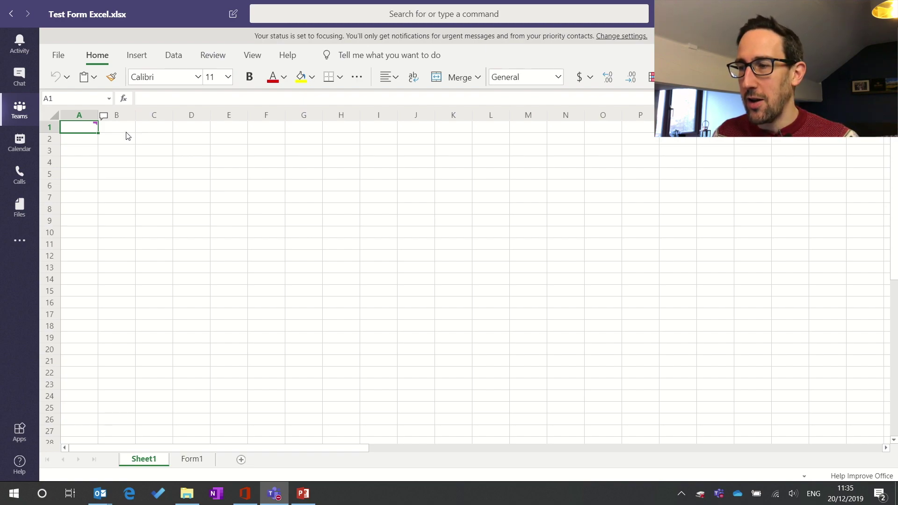
Select cell C1 and look at the options for opening the workbook elsewhere or downloading it.
key(Right)
key(Right)
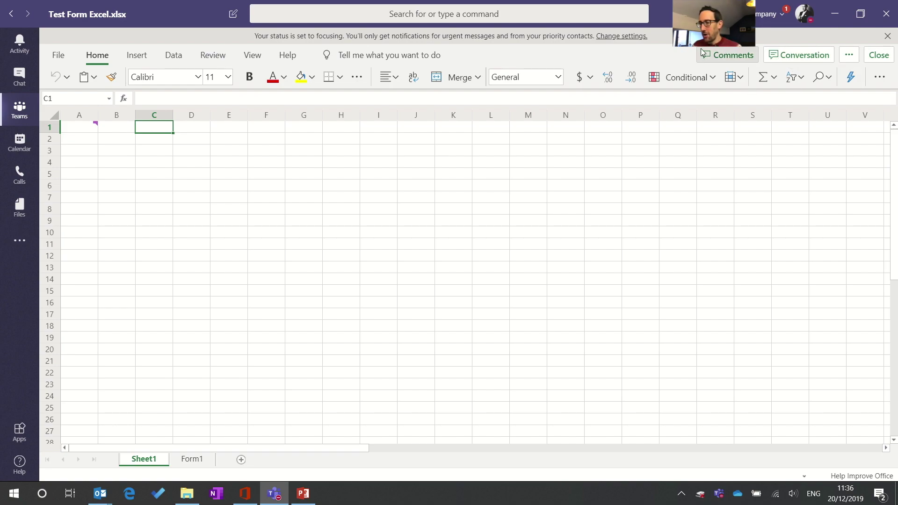
click(848, 56)
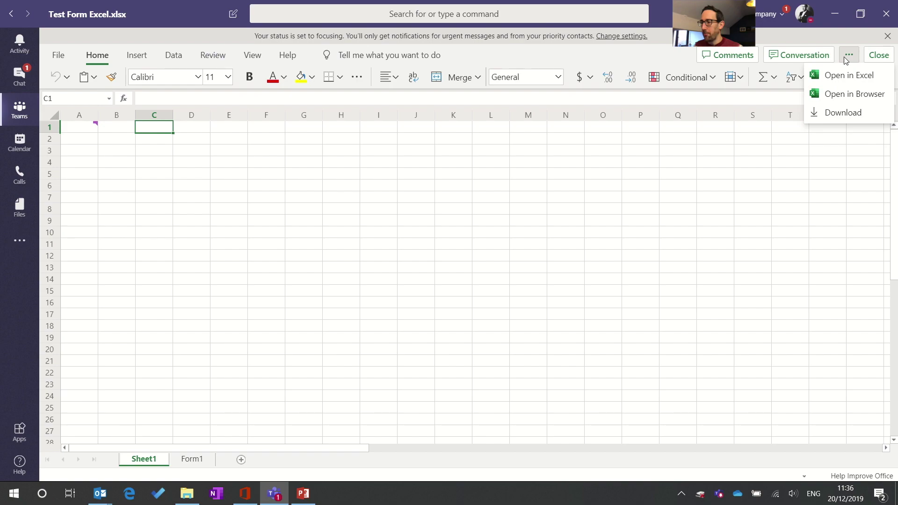
click(847, 56)
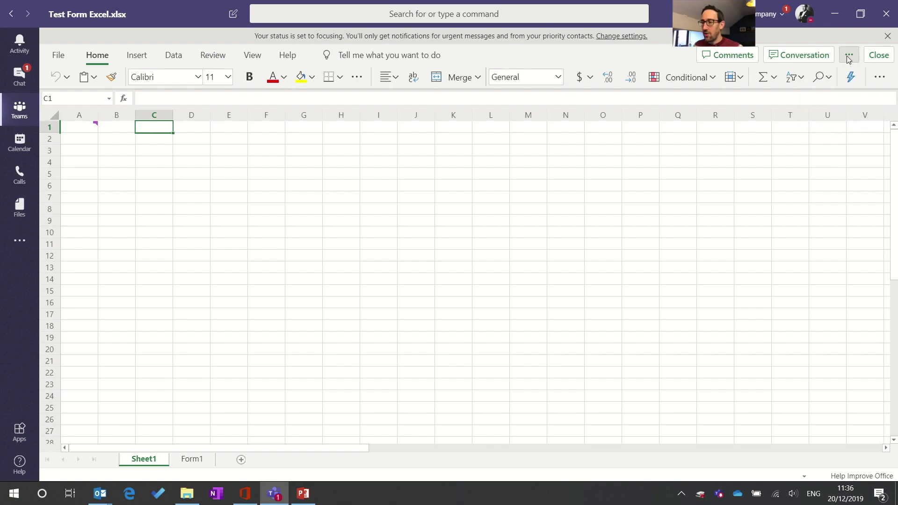
Post the reply "Just updated this" in the workbook's conversation, and close the conversation.
click(789, 59)
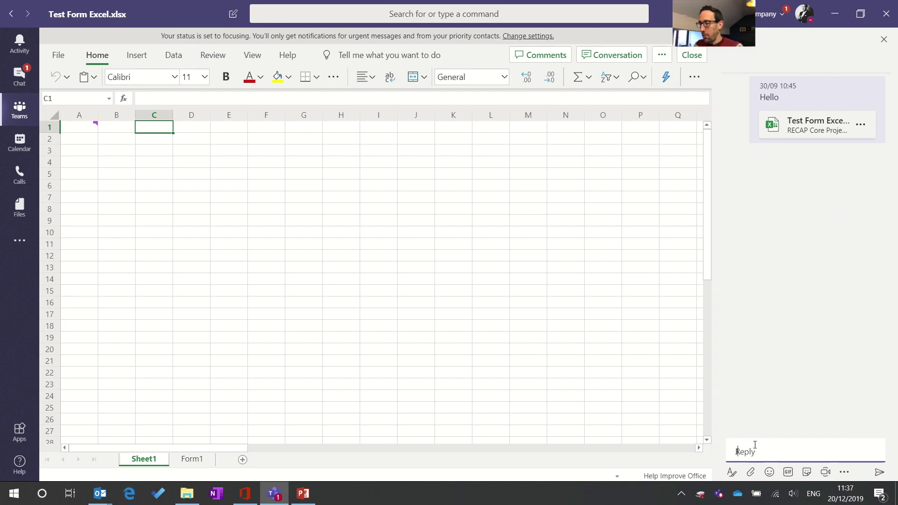
text(Just updated)
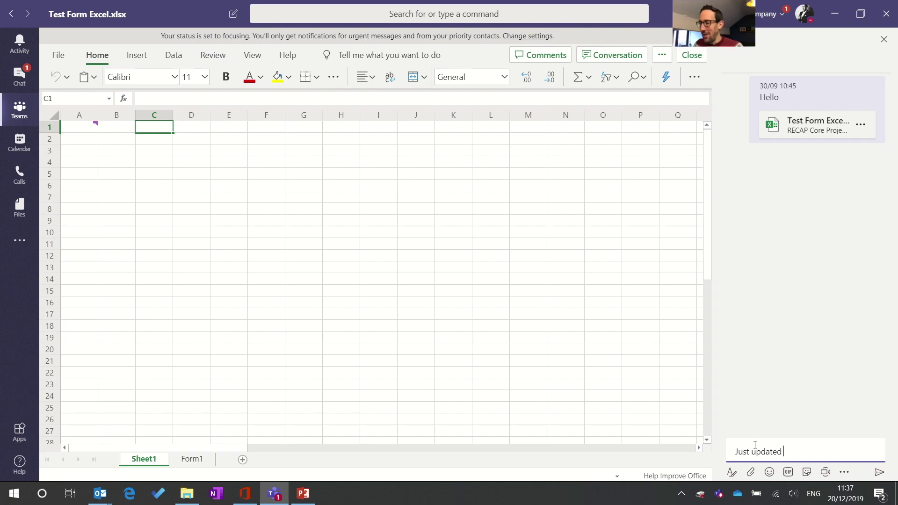
text(this)
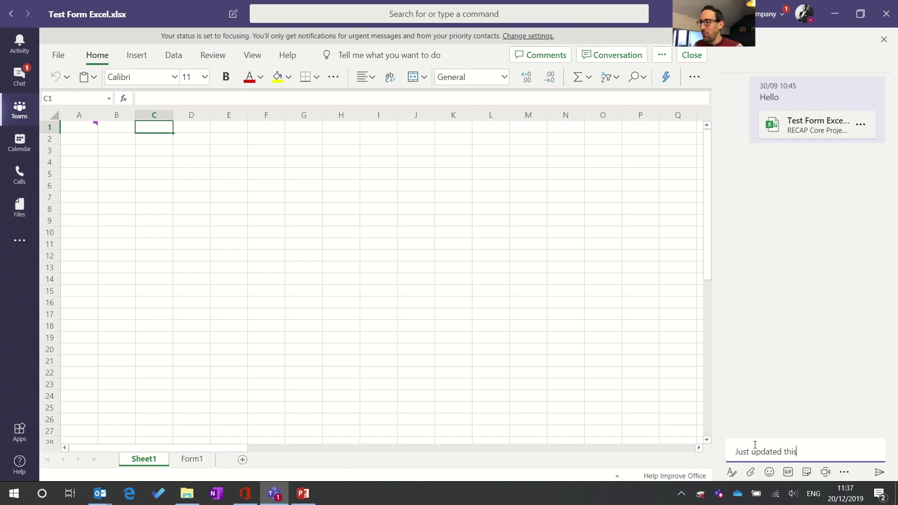
key(Return)
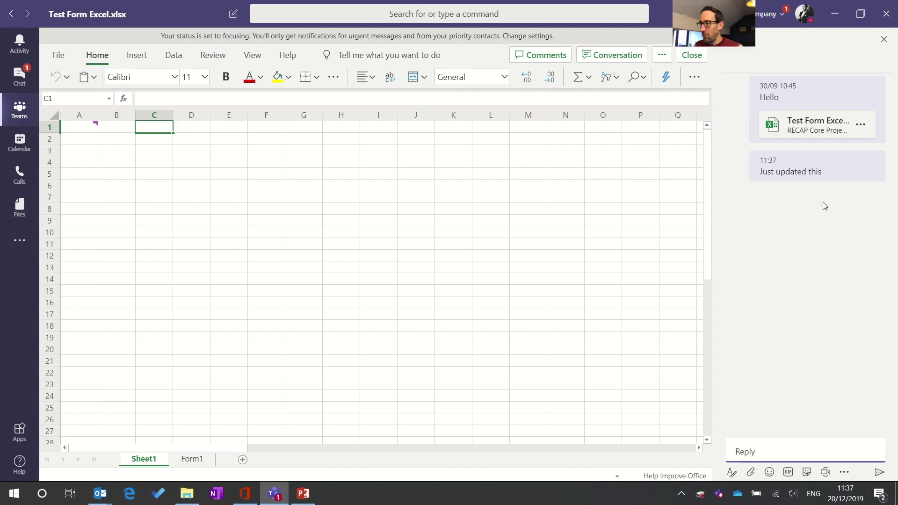
click(883, 39)
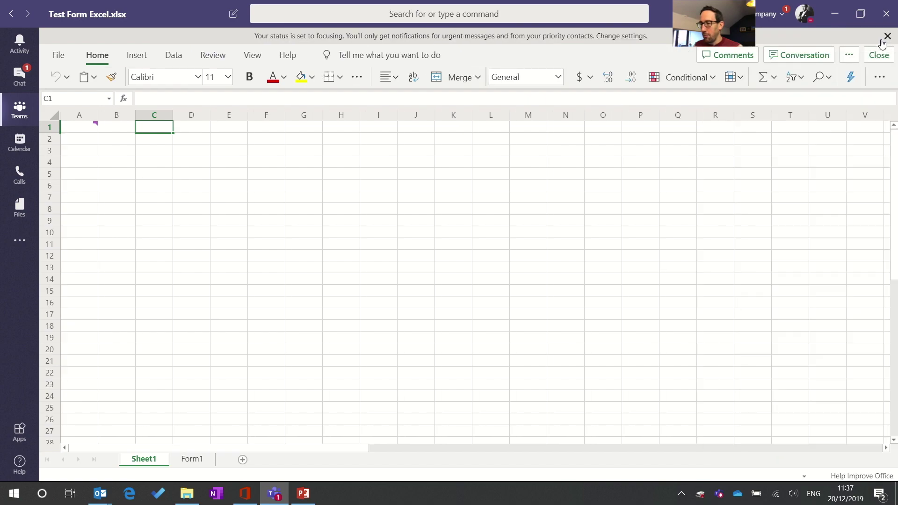
Close the workbook and reopen it from its conversation in the Testing channel's posts.
click(878, 55)
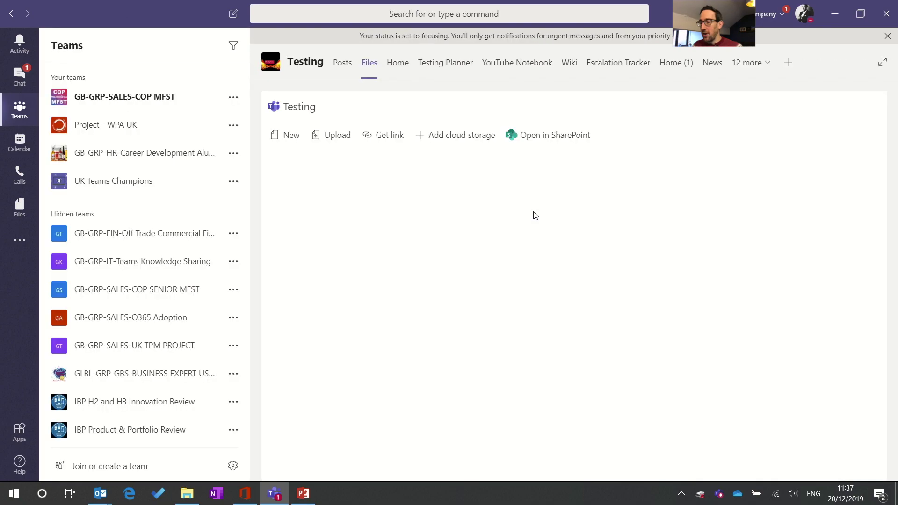
click(342, 63)
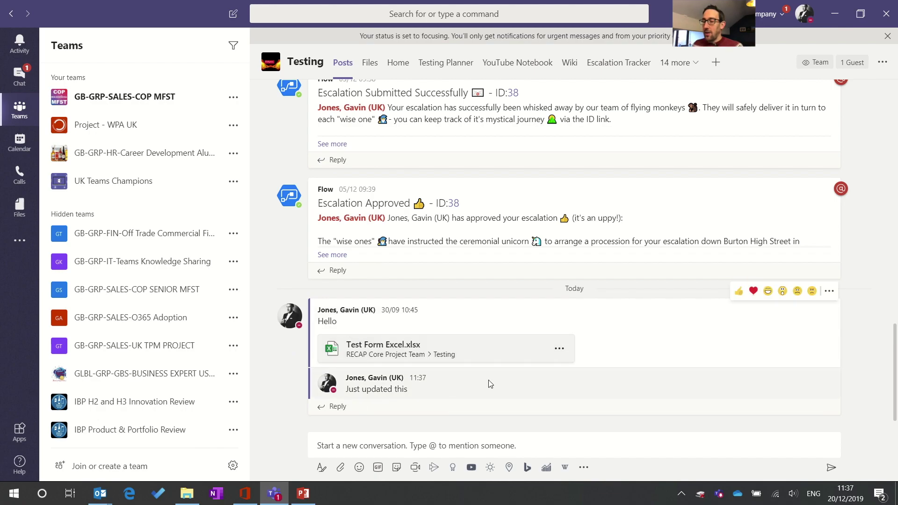
click(363, 355)
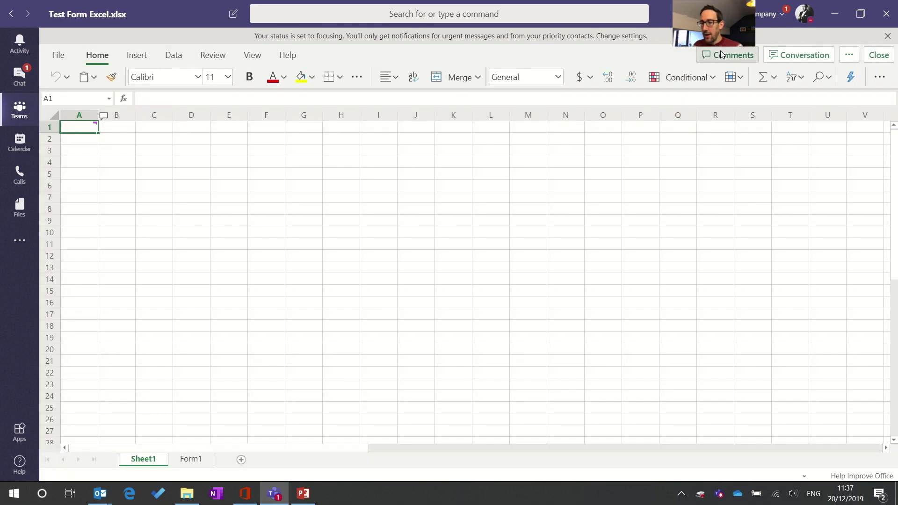
Show the workbook's comments and examine the reply option of the existing comment on cell A1.
click(87, 148)
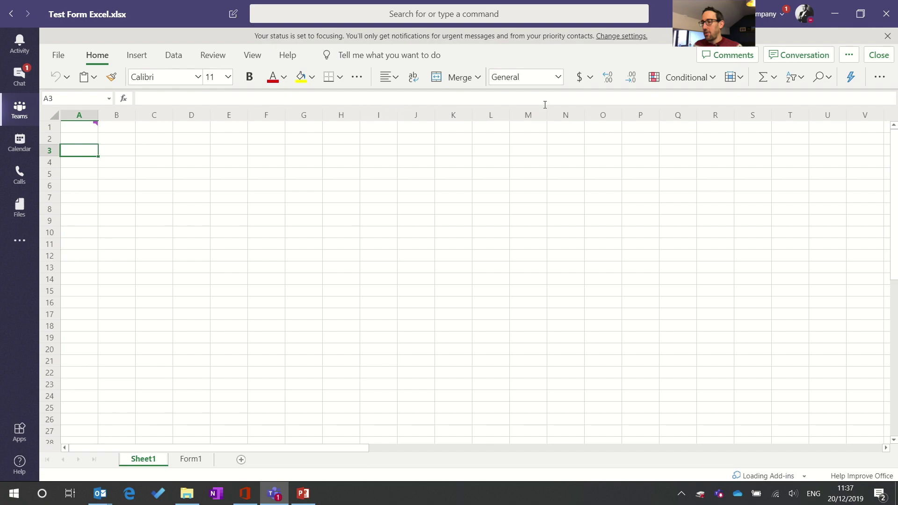
click(722, 56)
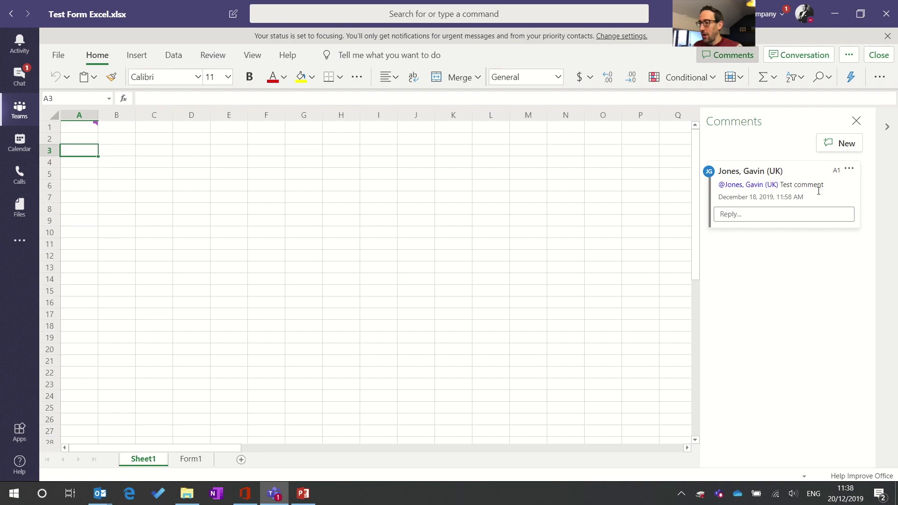
click(745, 214)
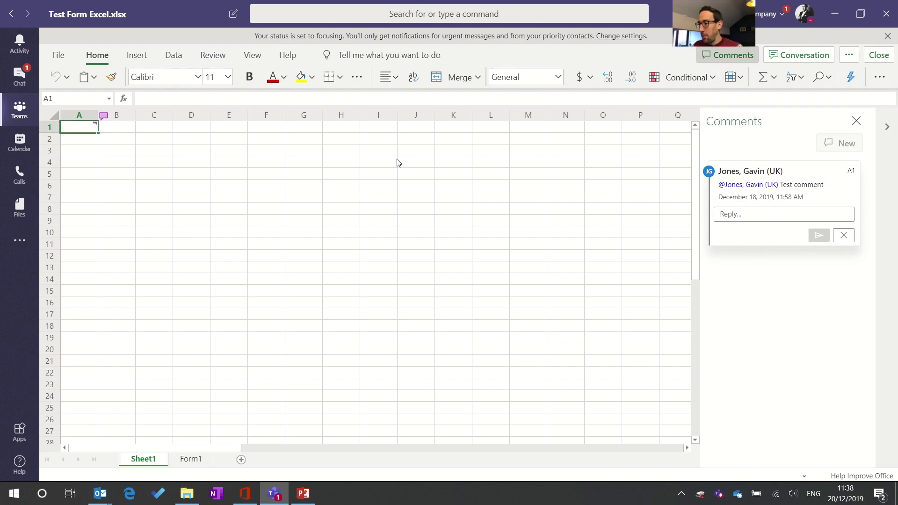
Add the comment "This cell is blank" to cell B3 and close the comments.
click(128, 154)
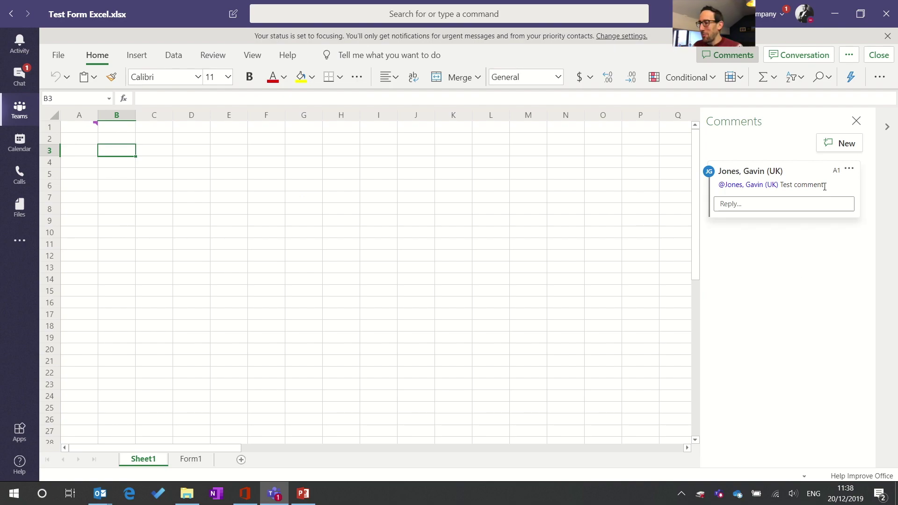
click(841, 151)
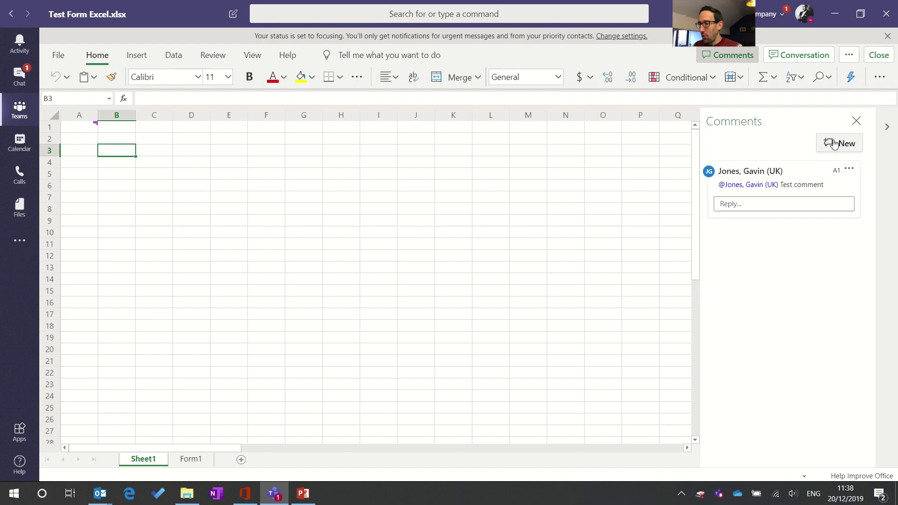
text(This cell is blank)
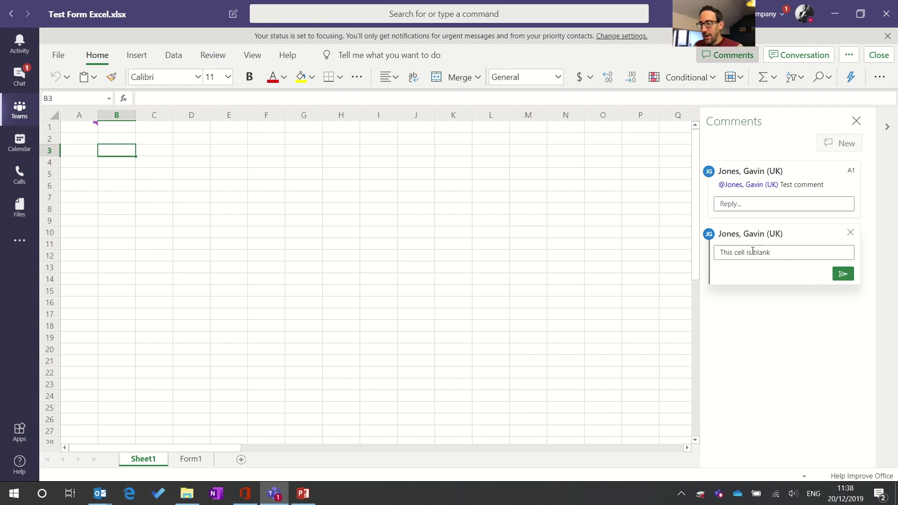
click(843, 273)
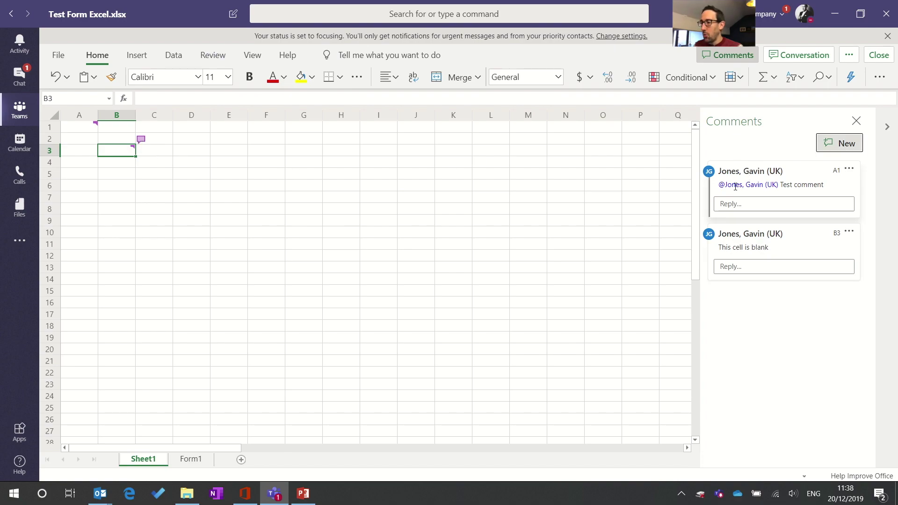
click(856, 120)
Reopen the comment on cell B3 from its marker in the sheet.
click(216, 176)
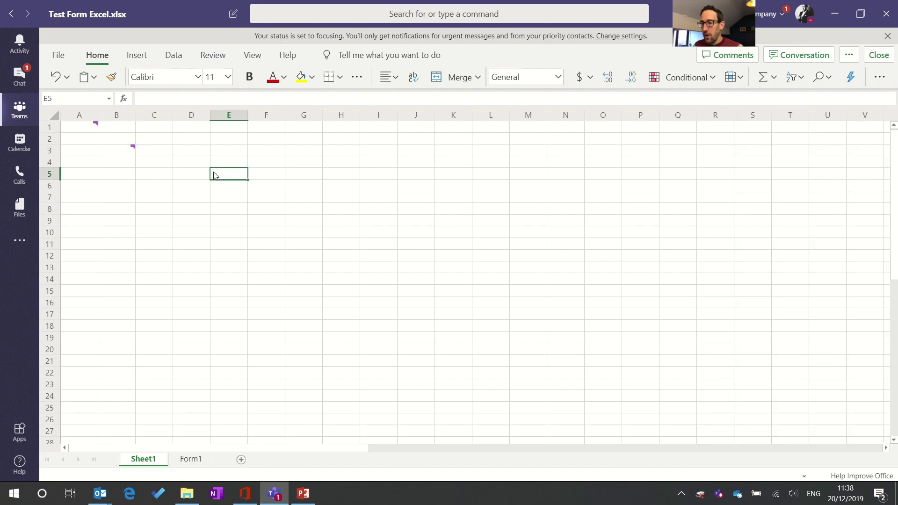
click(124, 154)
click(141, 139)
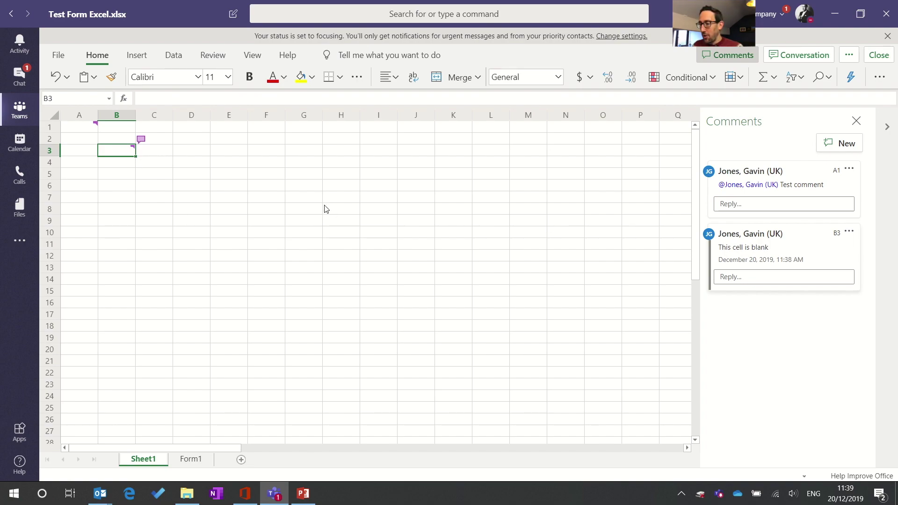
Try to mention a person by first name in a new comment on cell D5.
click(187, 177)
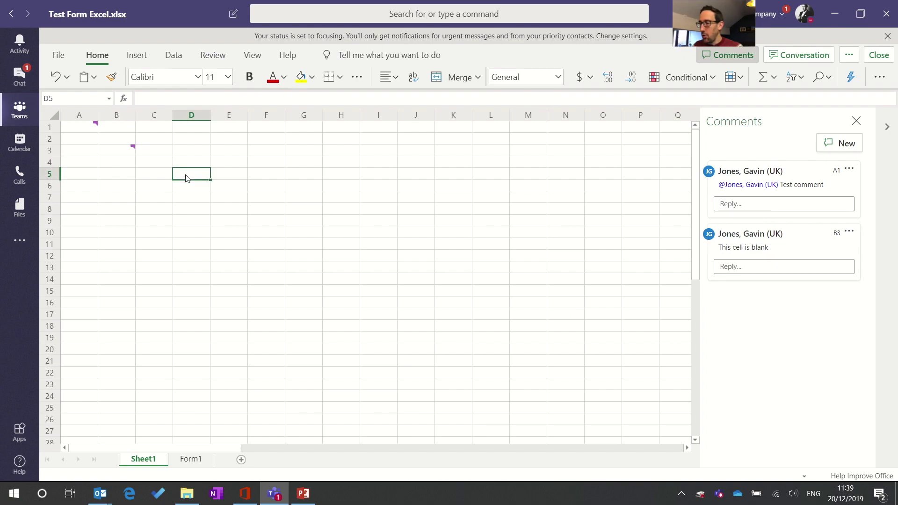
click(840, 143)
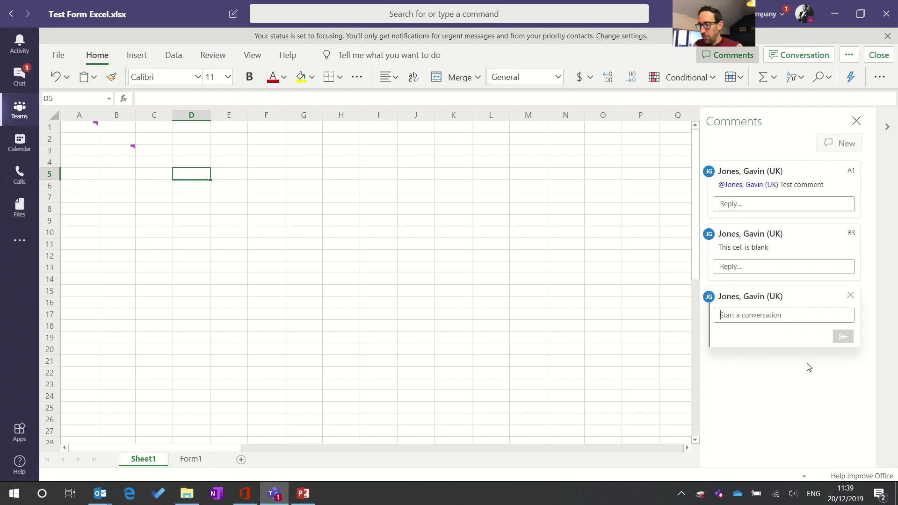
text(@)
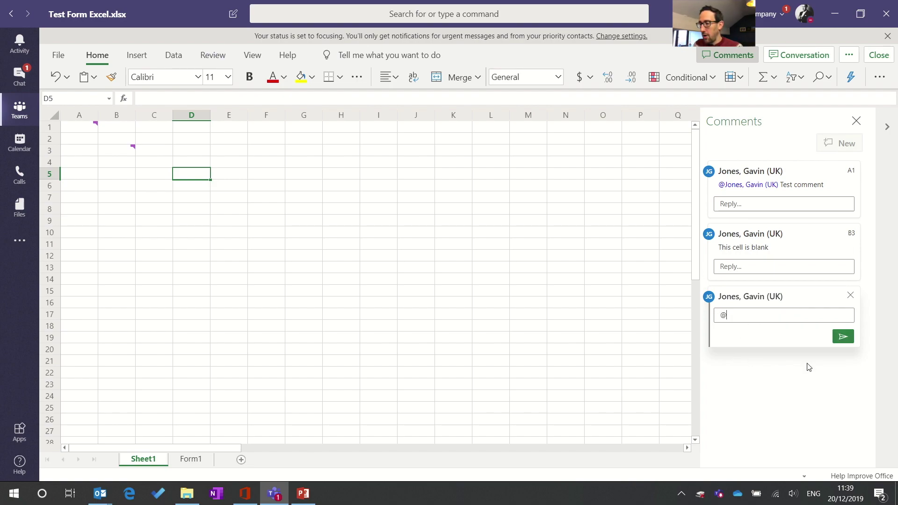
text(gaavin)
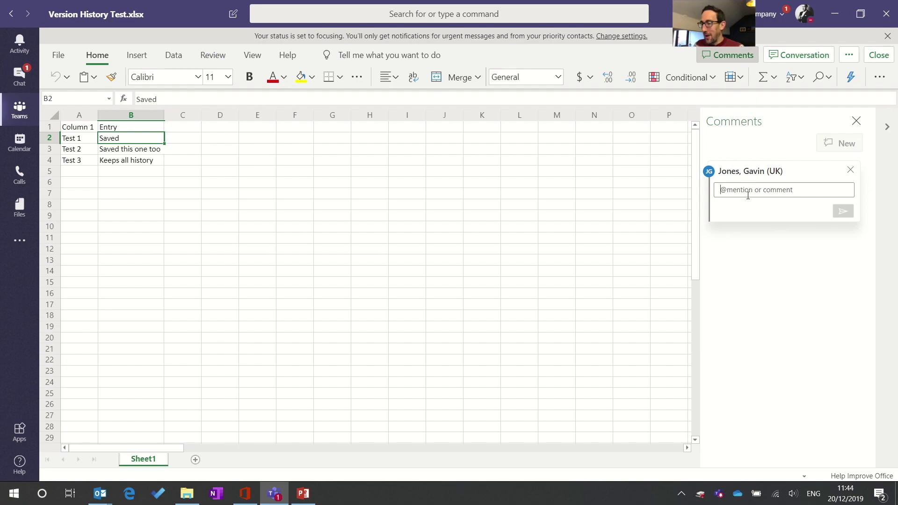
In Version History Test.xlsx, post the comment "Hi This is a comment" on cell B2, mentioning a person, and redisplay the comments.
text(@gavin)
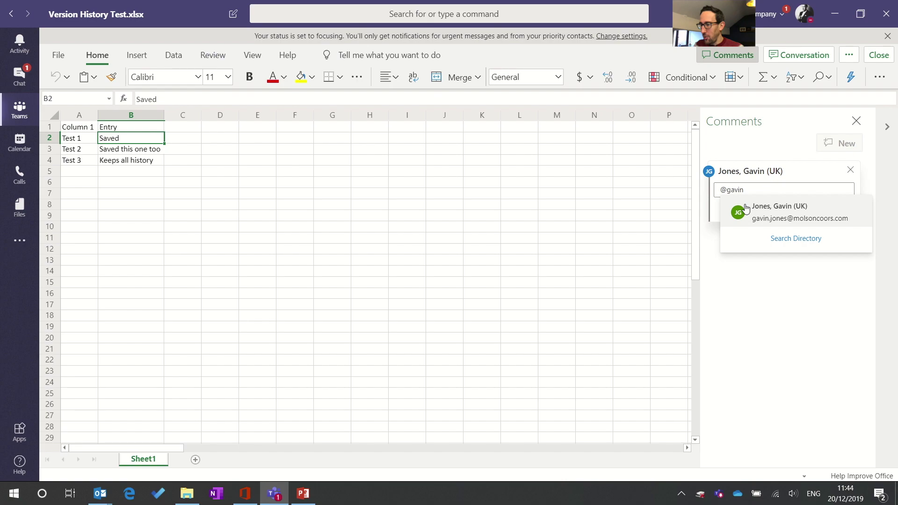
click(779, 217)
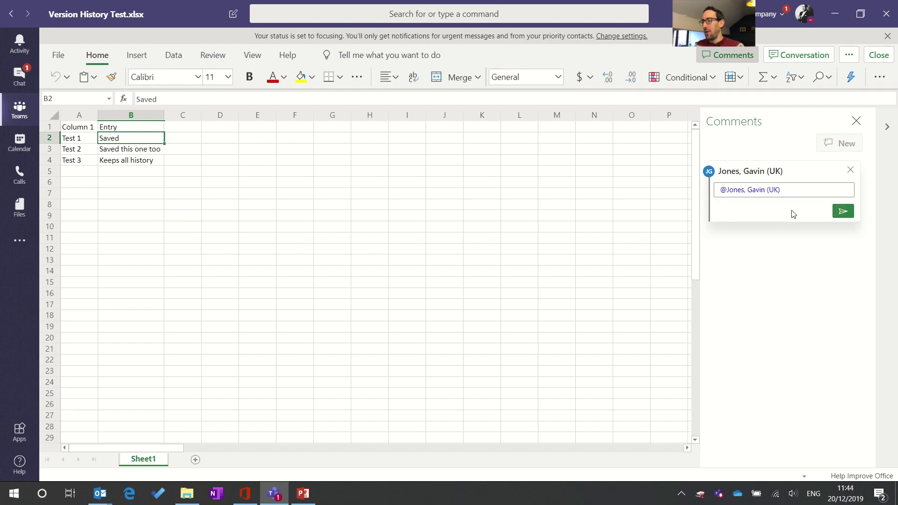
text(Hi)
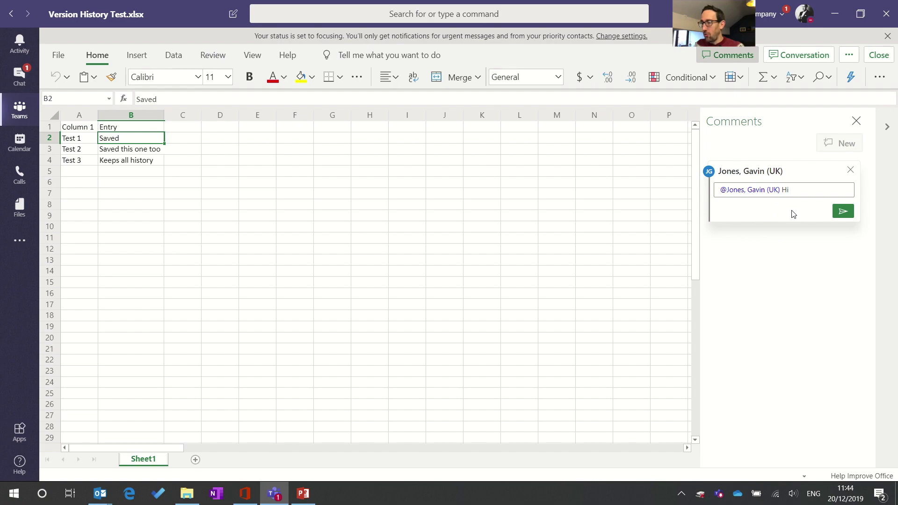
text( This is a )
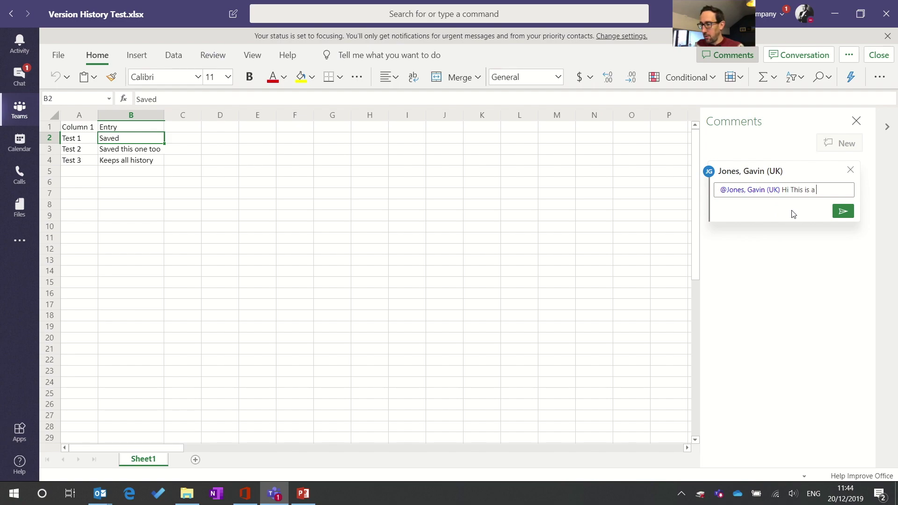
text(comment)
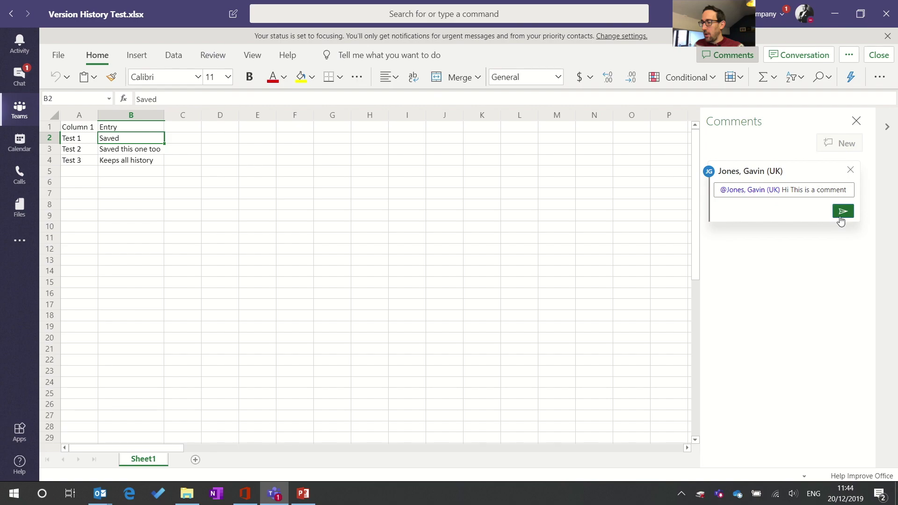
click(843, 211)
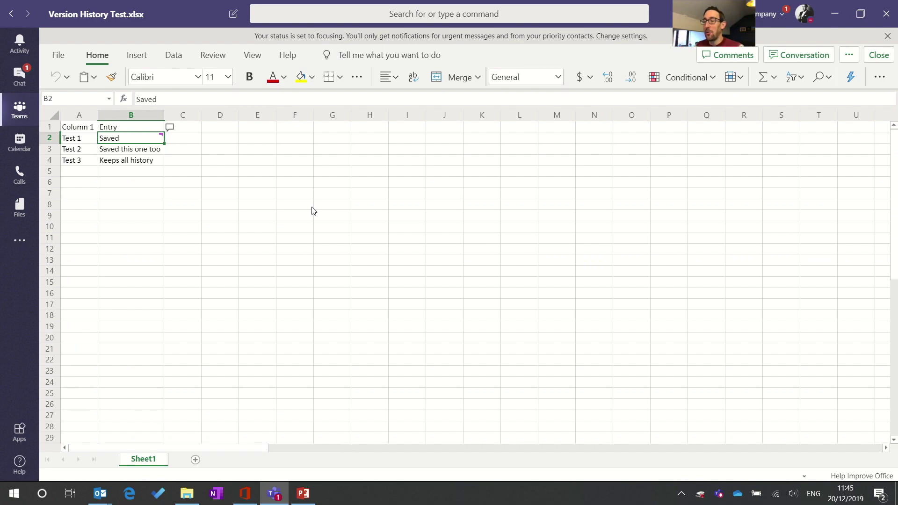
click(715, 55)
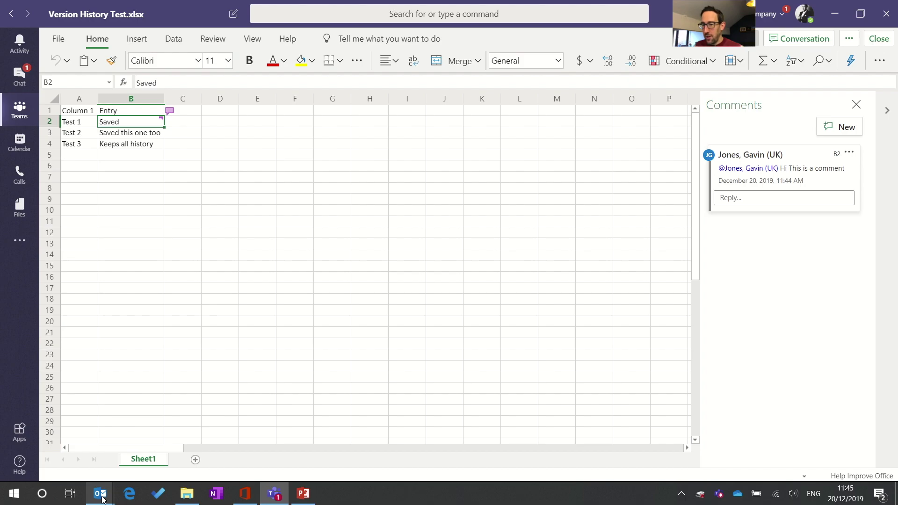
Switch to Outlook, open Version History Test.xlsx from the mention notification e-mail, and start a reply to the comment on cell B2.
click(101, 494)
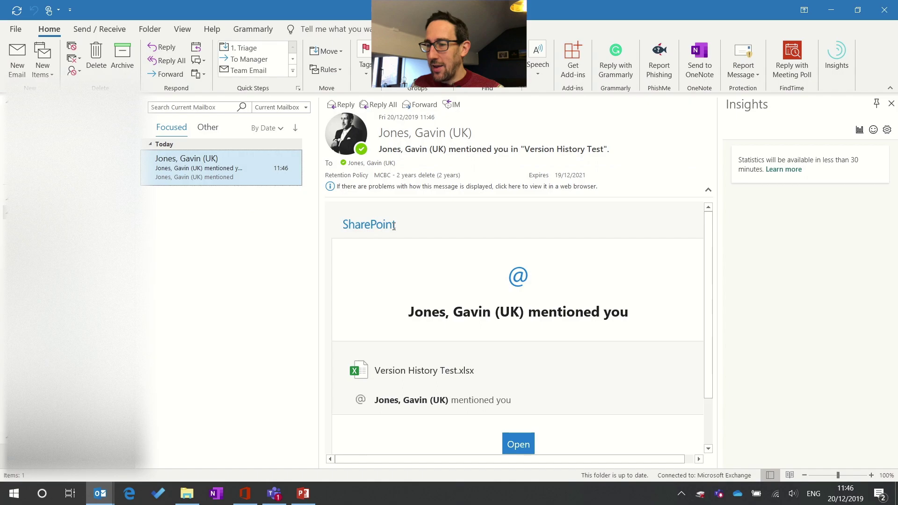
scroll(384, 262, down, 3)
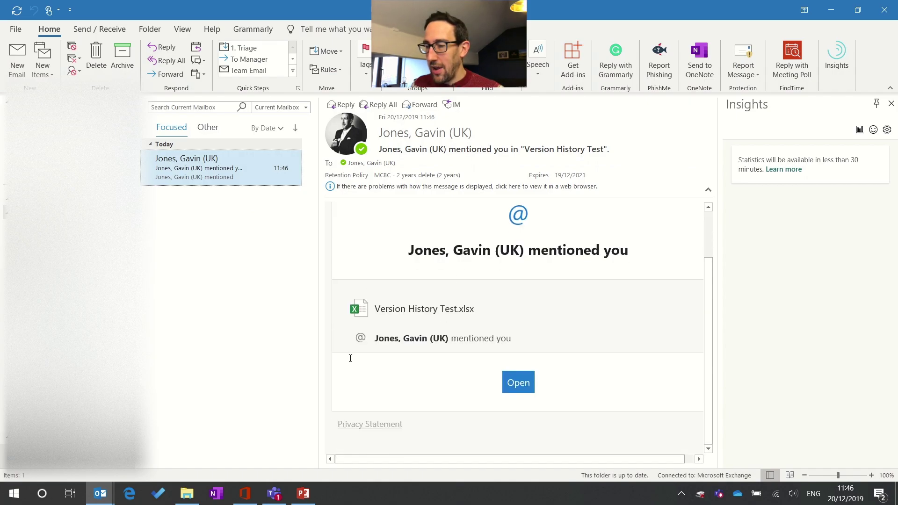
click(516, 383)
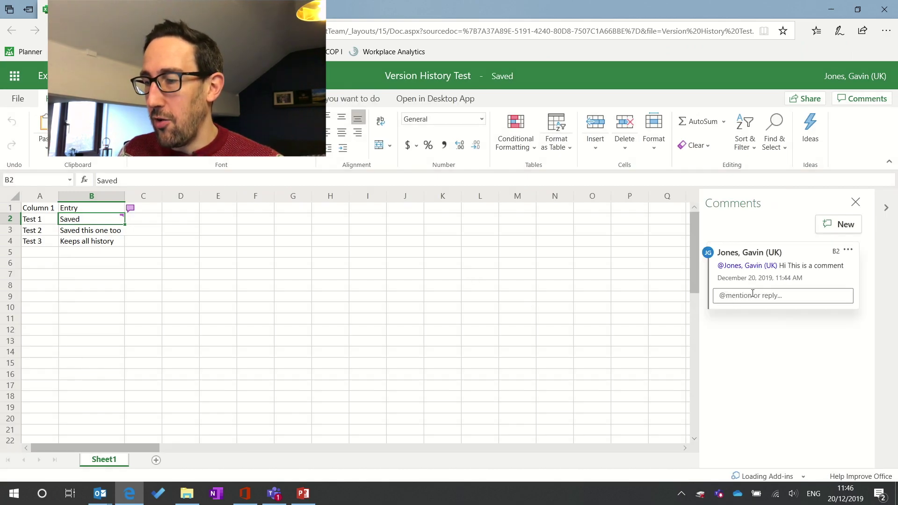
click(770, 296)
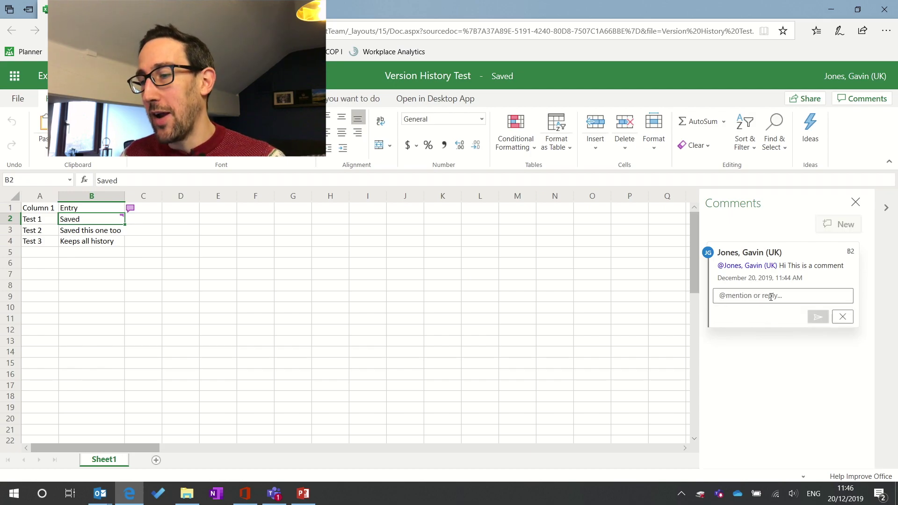